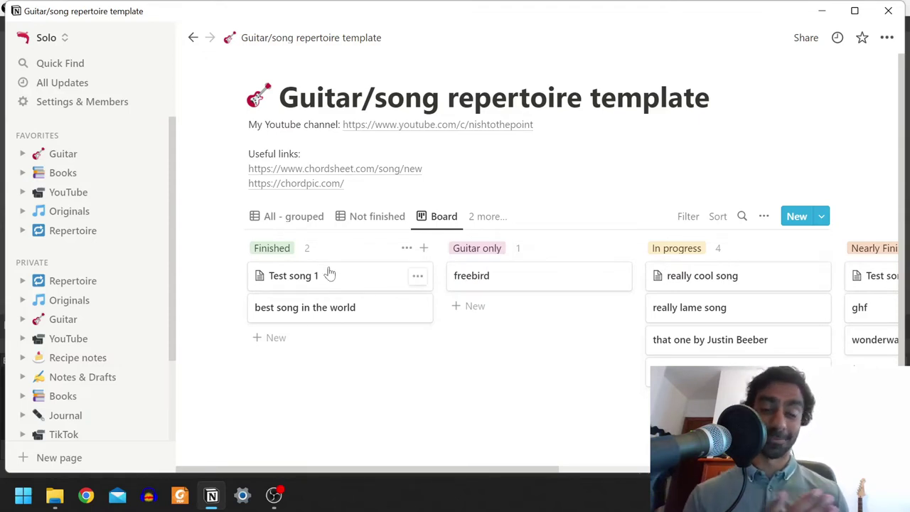
- Switch the repertoire database from the Board view to the All table of 11 songs
left_click(370, 218)
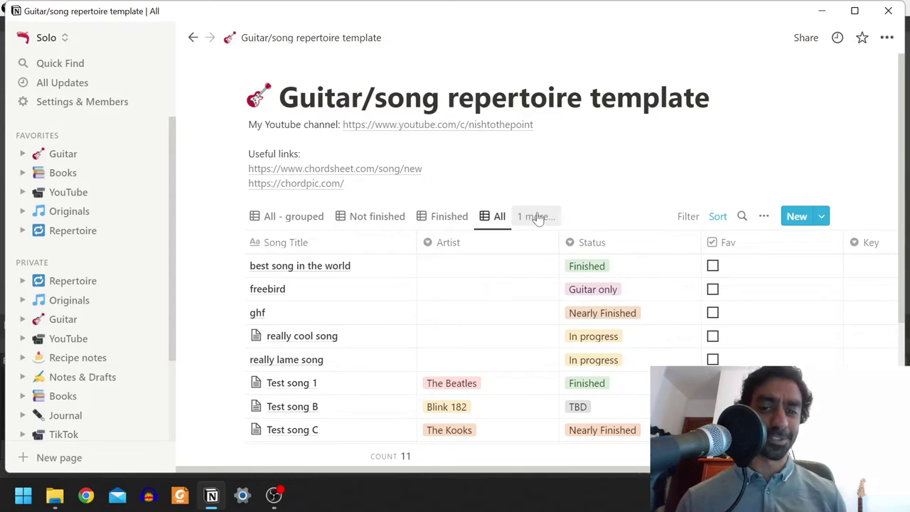
- Set 'best song in the world' artist to The Beatles and view its Status options
scroll(341, 263, "right", 1)
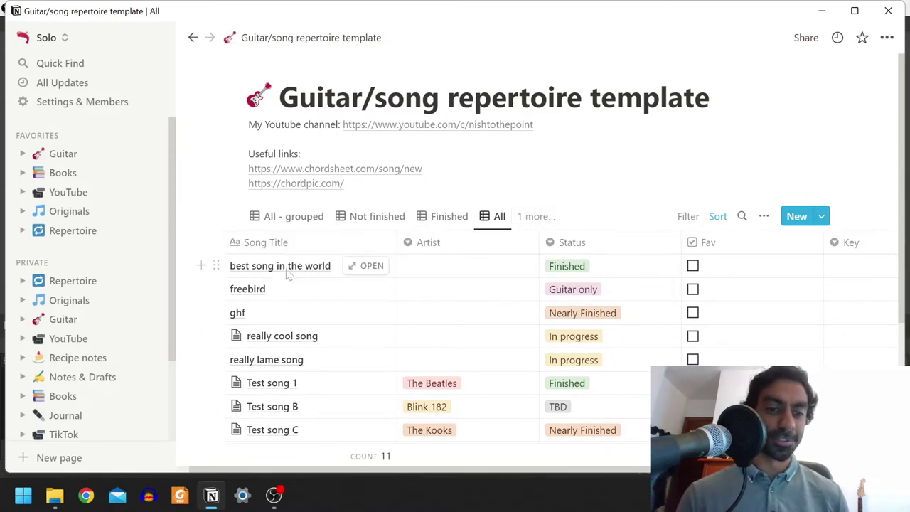
left_click(429, 271)
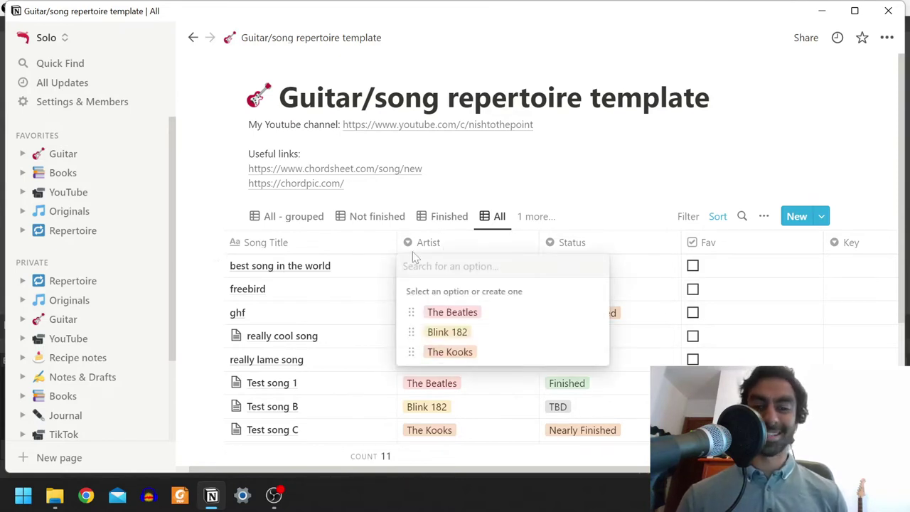
left_click(438, 318)
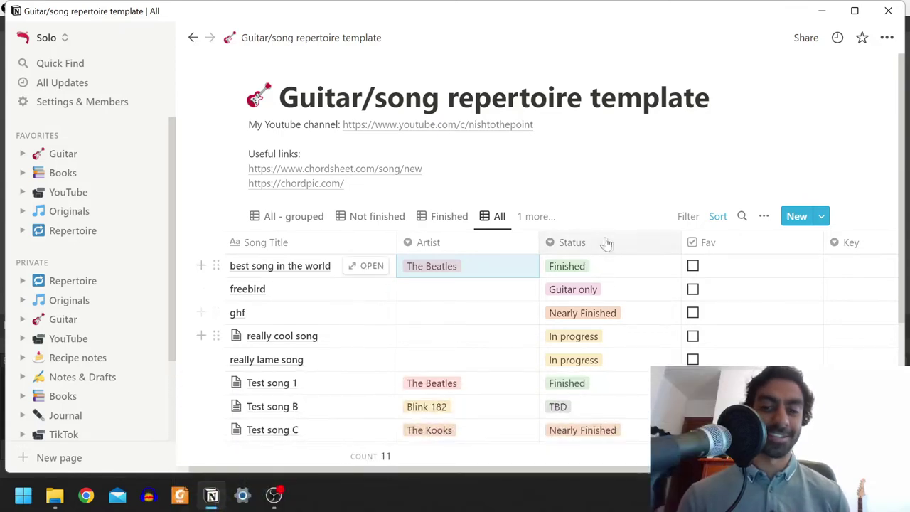
left_click(616, 269)
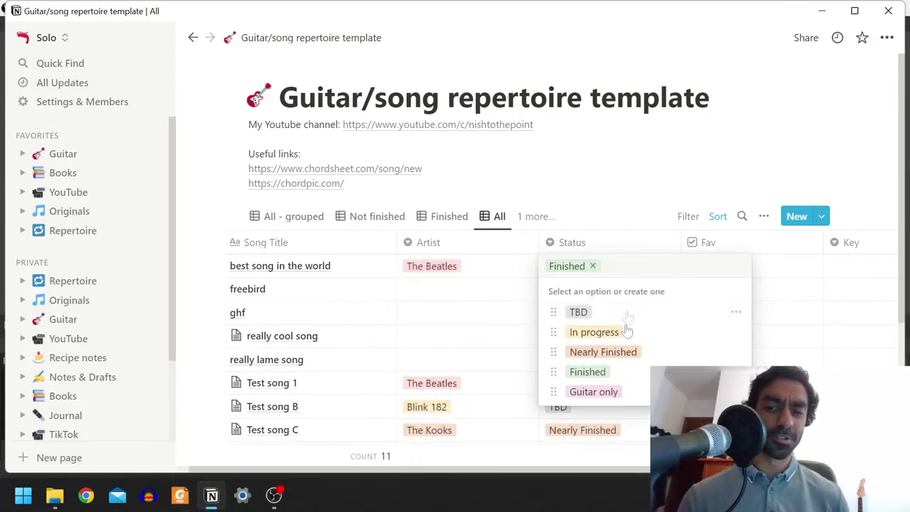
- Close the Status menu leaving Finished, scroll to Key and Tempo, then open the song page
left_click(587, 372)
scroll(529, 264, "down", 2)
scroll(529, 263, "right", 5)
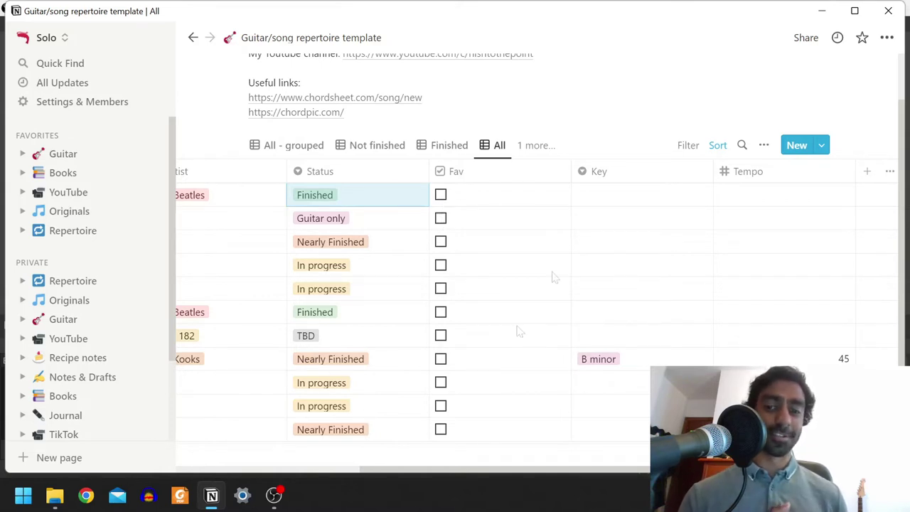
scroll(518, 329, "right", 2)
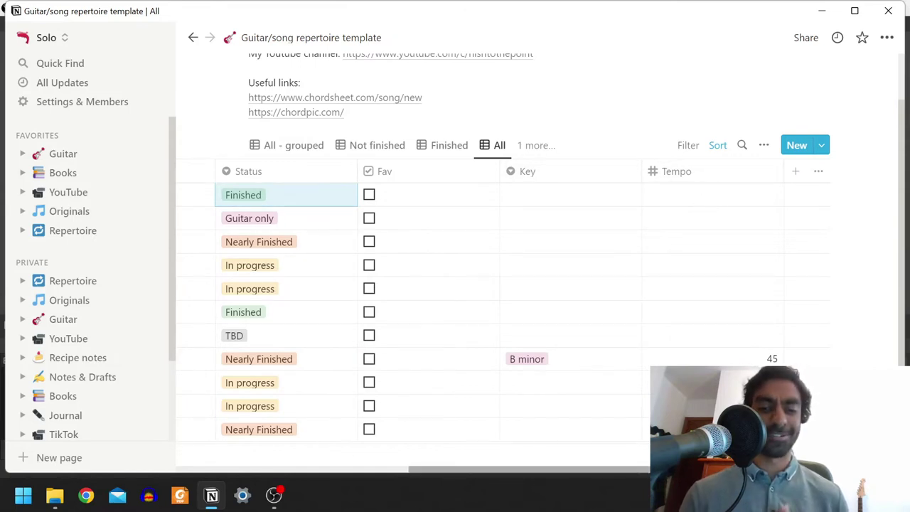
scroll(525, 320, "left", 1)
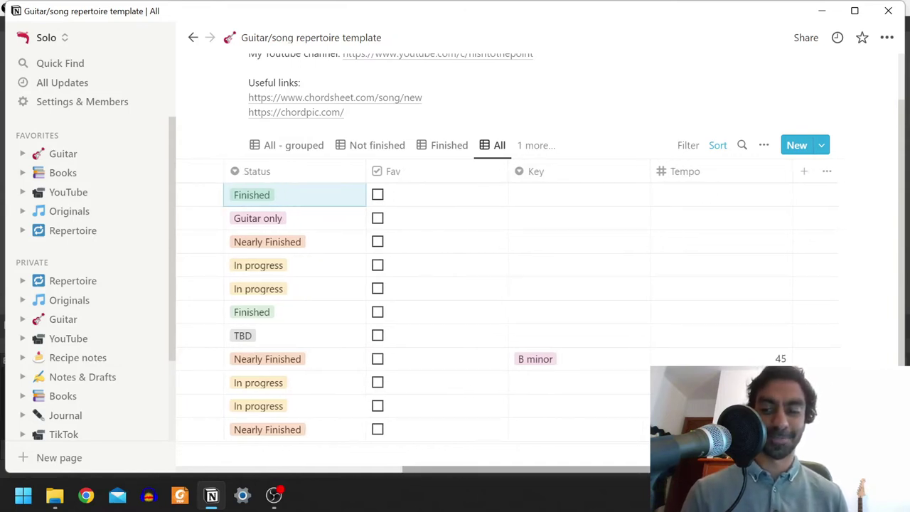
left_click_drag(527, 469, 318, 469)
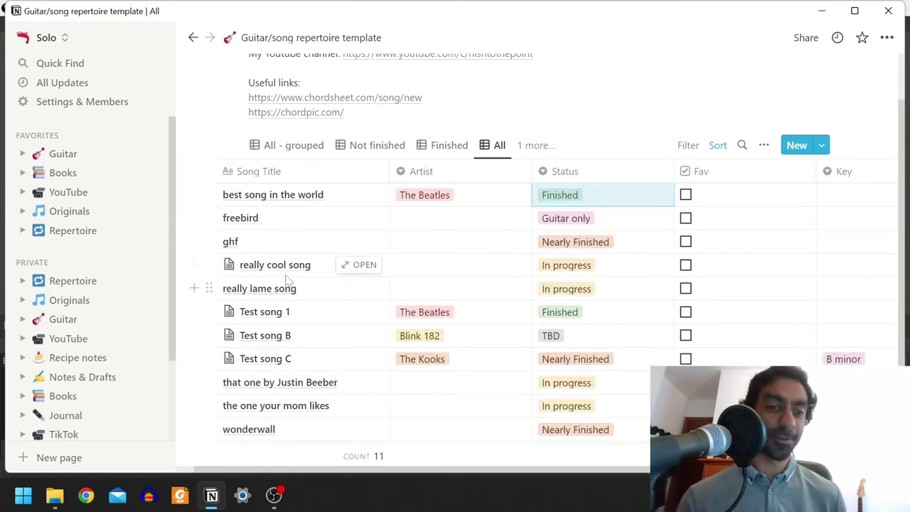
left_click(360, 197)
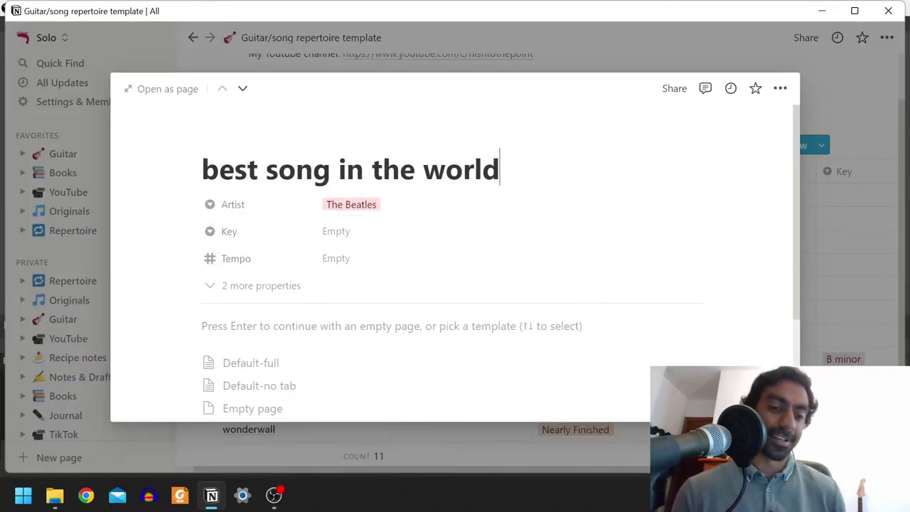
- Fill the song page from the Default-full template and scroll to its Tab block
key("Down")
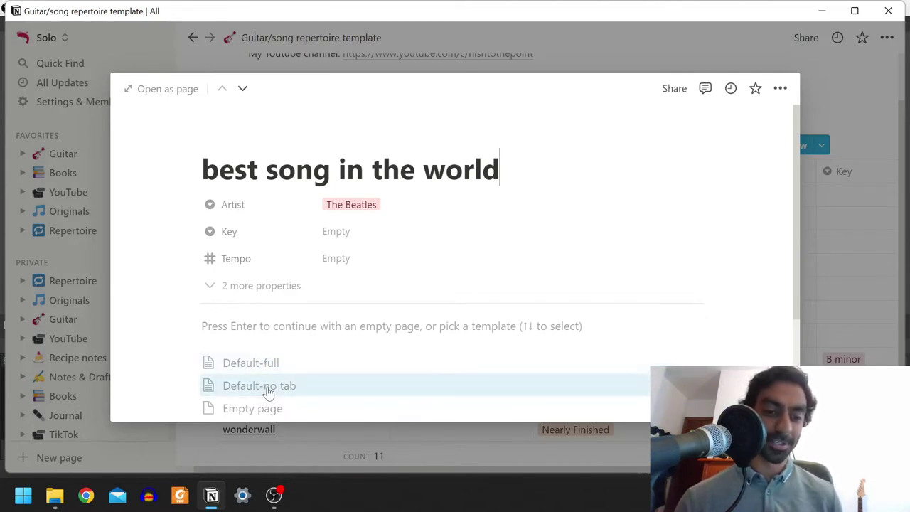
left_click(278, 364)
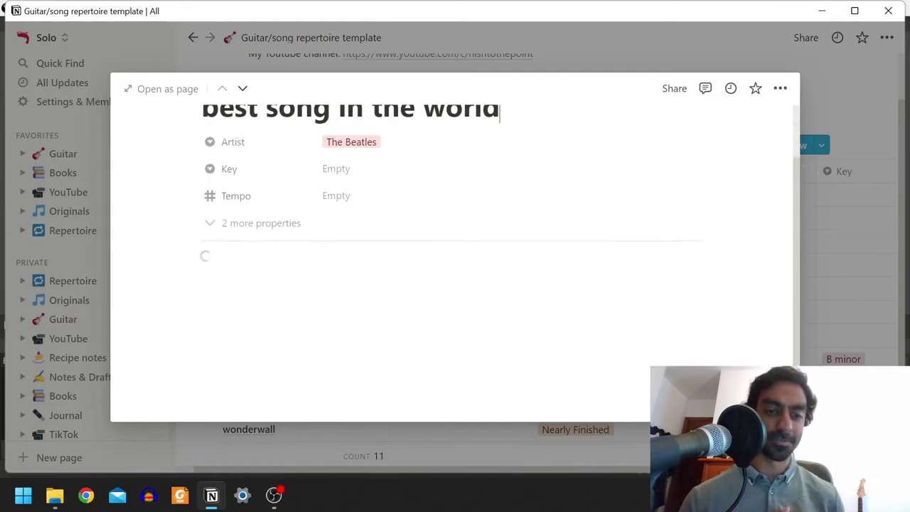
scroll(252, 193, "down", 2)
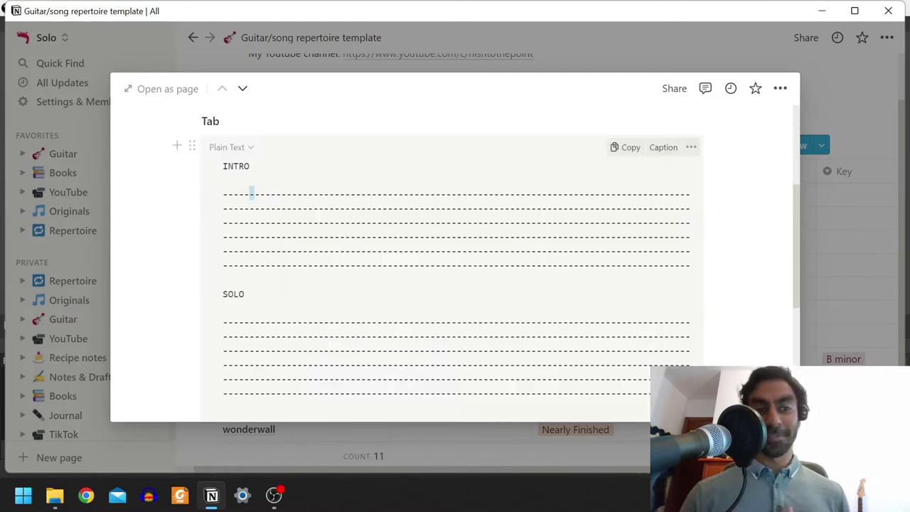
- Keep the tab block as Plain Text and write fret 6 on the INTRO's third line
left_click(232, 148)
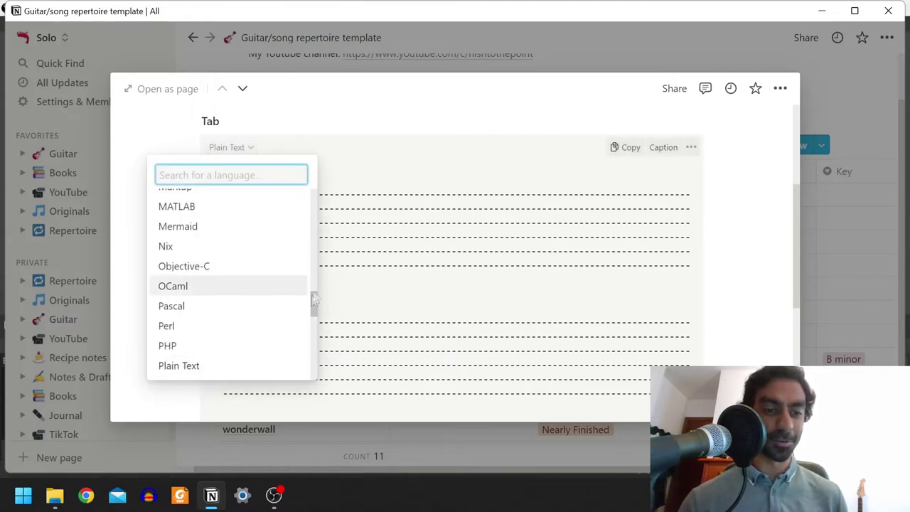
left_click(259, 372)
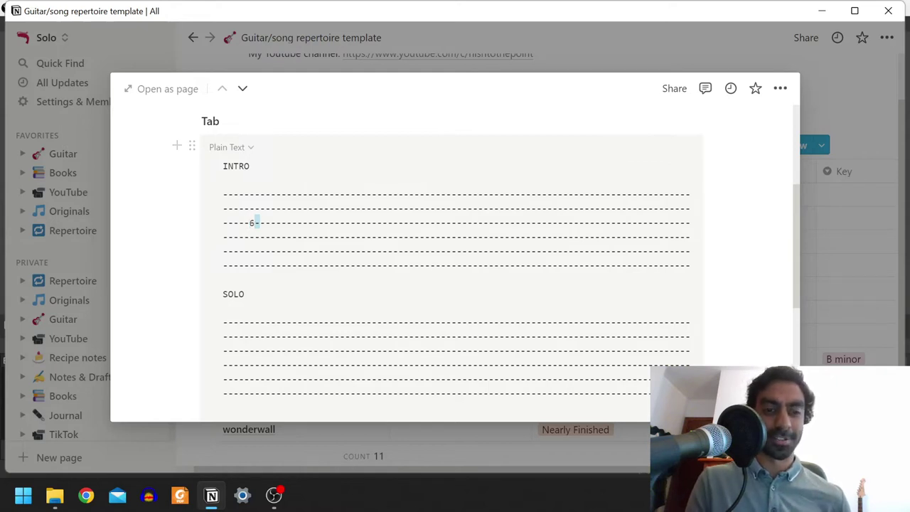
type("6")
key("shift+Right")
- Enter 5h7 followed by 6 on the INTRO's fourth line
key("Down")
key("shift+Right")
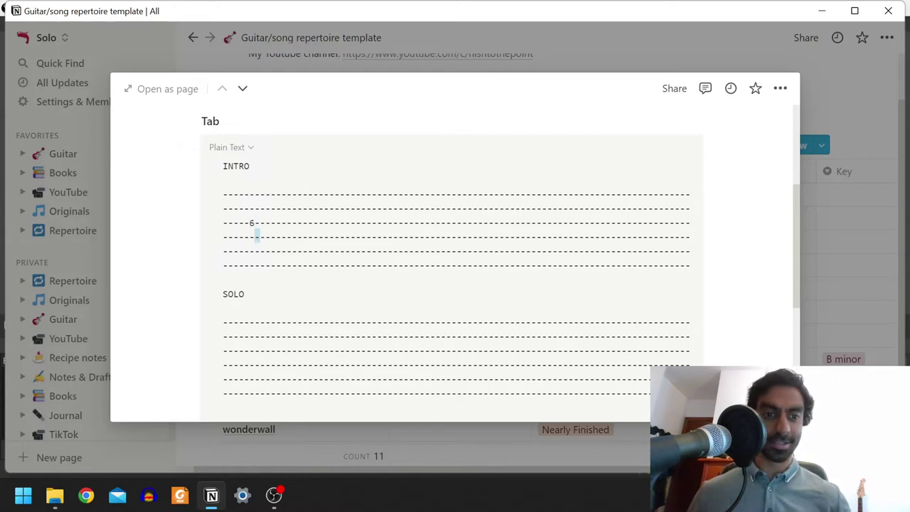
type("5h7")
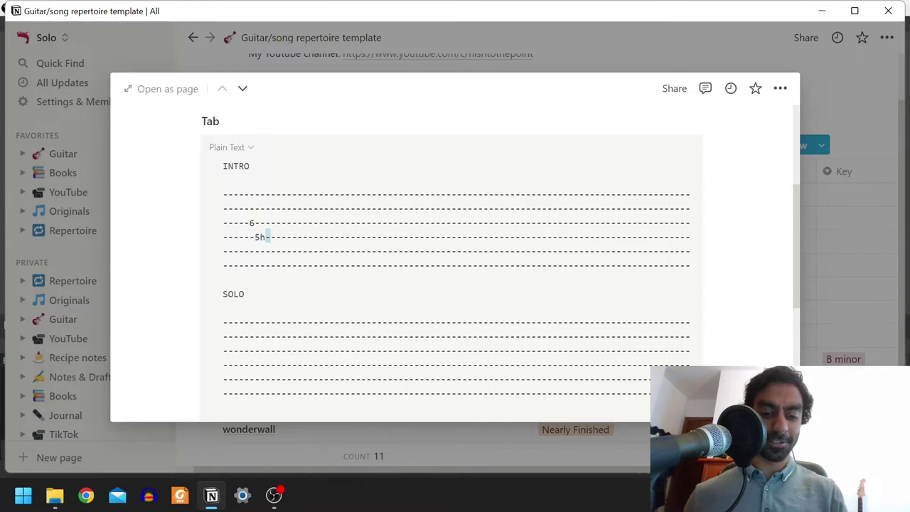
key("shift+Right")
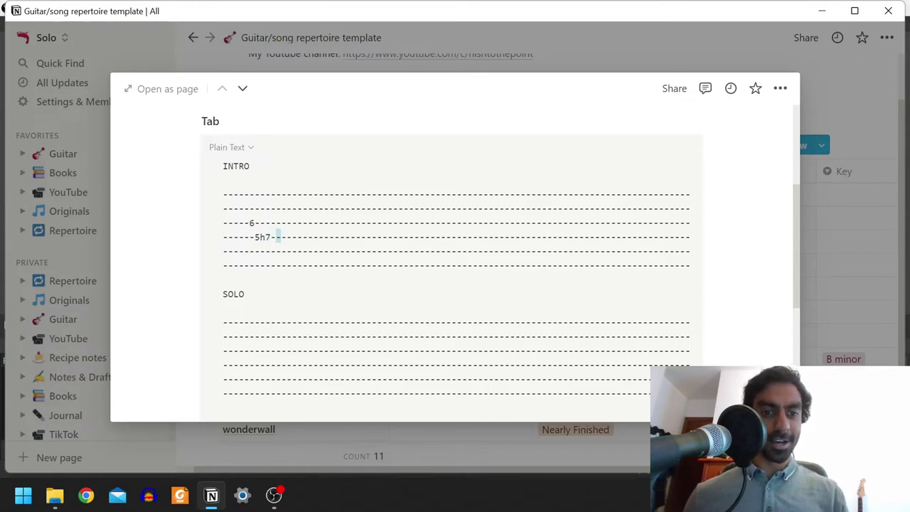
type("6")
key("shift+Right")
- Replace a mistaken bracket and finish the fourth line as 5h7-6/8
type("(")
key("shift+Right")
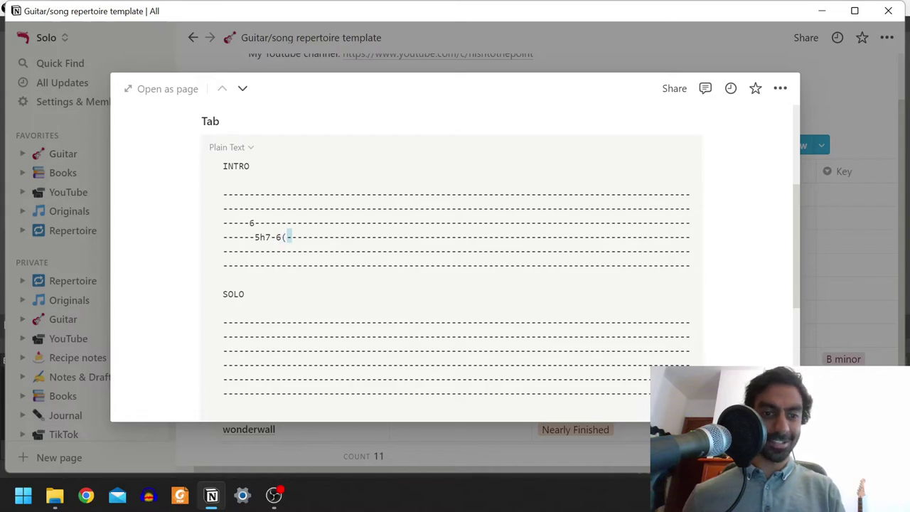
key("shift+Left")
key("shift+Left")
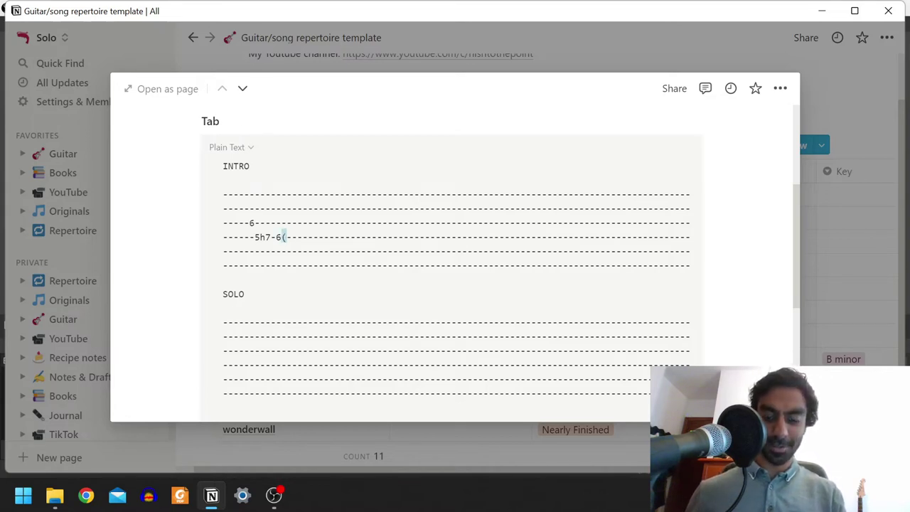
type("-")
key("shift+Right")
key("shift+Left")
key("shift+Left")
type("/")
key("shift+Right")
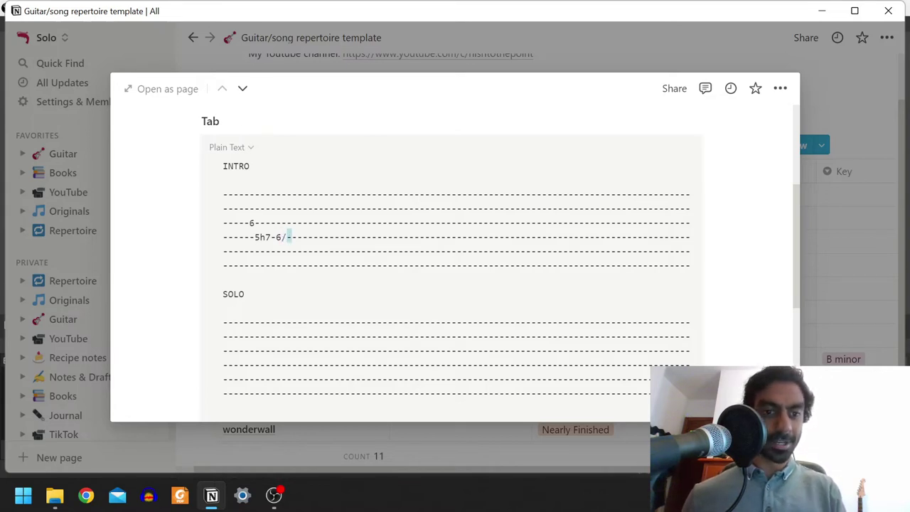
type("8")
key("shift+Right")
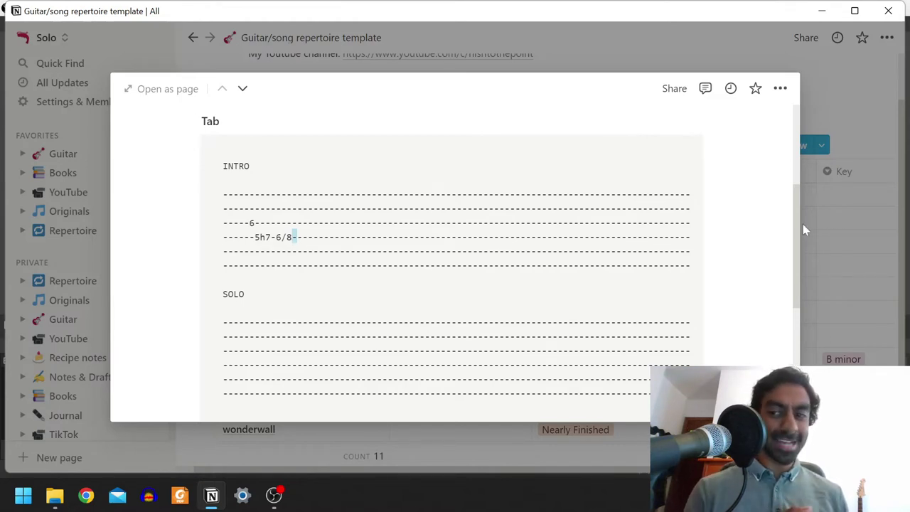
left_click_drag(797, 225, 756, 321)
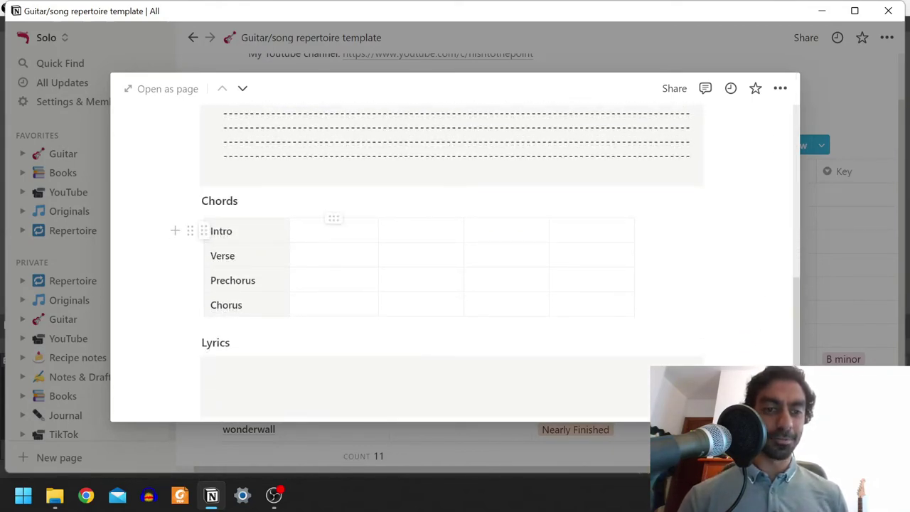
- Enter C as the Intro chord, then delete the fifth column and the Verse row
left_click(334, 230)
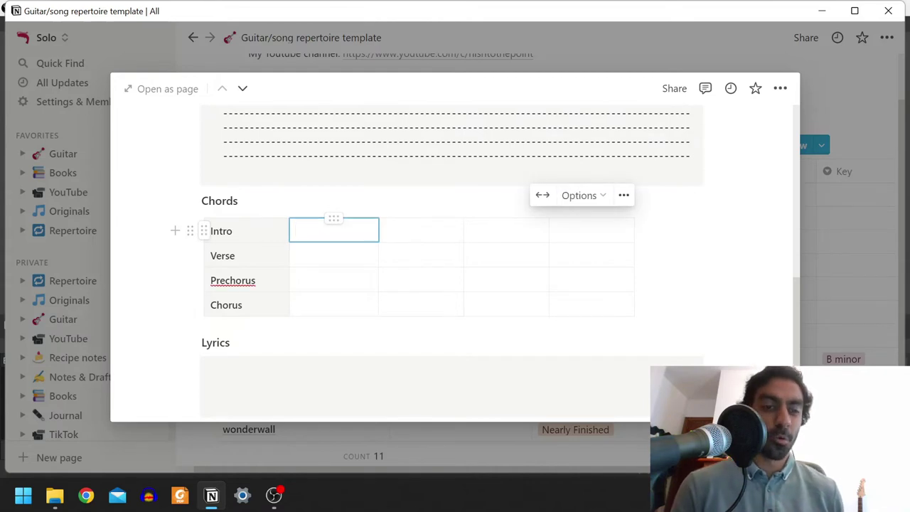
type("C")
key("Tab")
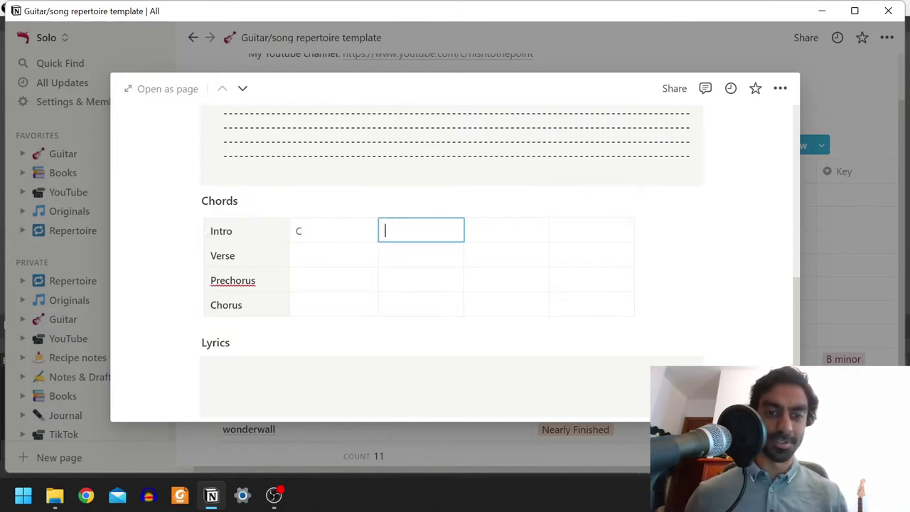
left_click(556, 229)
left_click(591, 217)
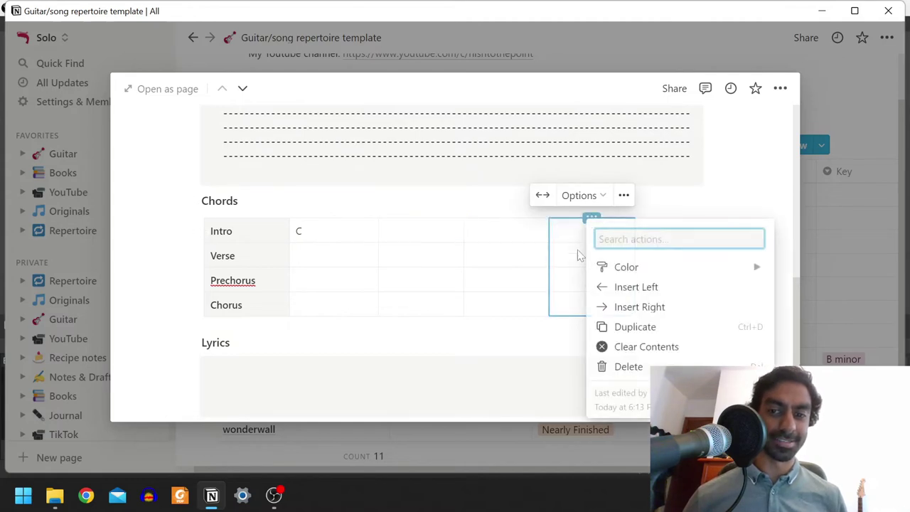
left_click(627, 368)
left_click(203, 253)
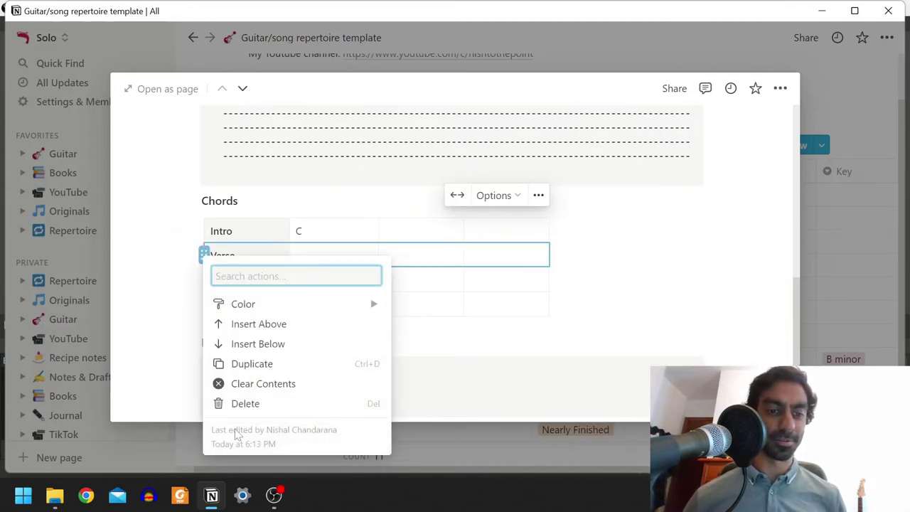
left_click(238, 403)
- Rename the Chorus row to Bridge, add a 'kjlkj' line above Lyrics, and close the page
left_click_drag(242, 280, 210, 280)
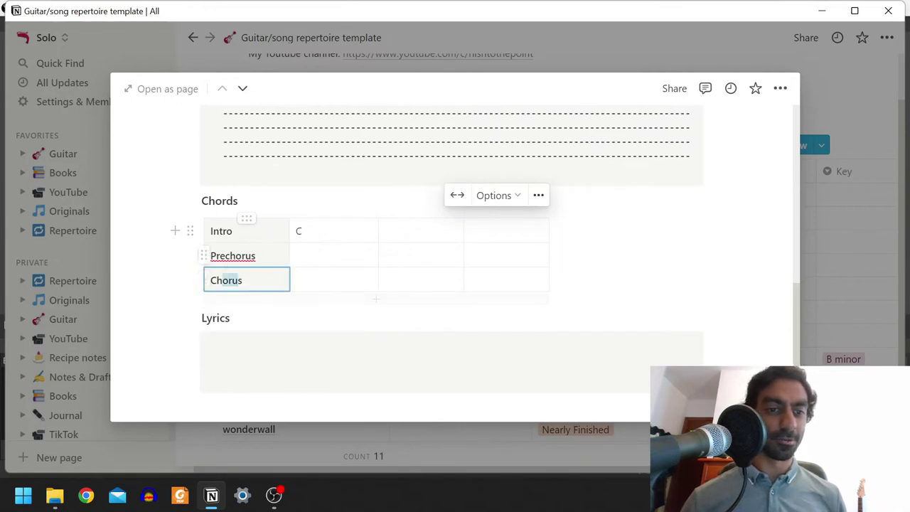
left_click(214, 253)
key("Escape")
type("Bridge")
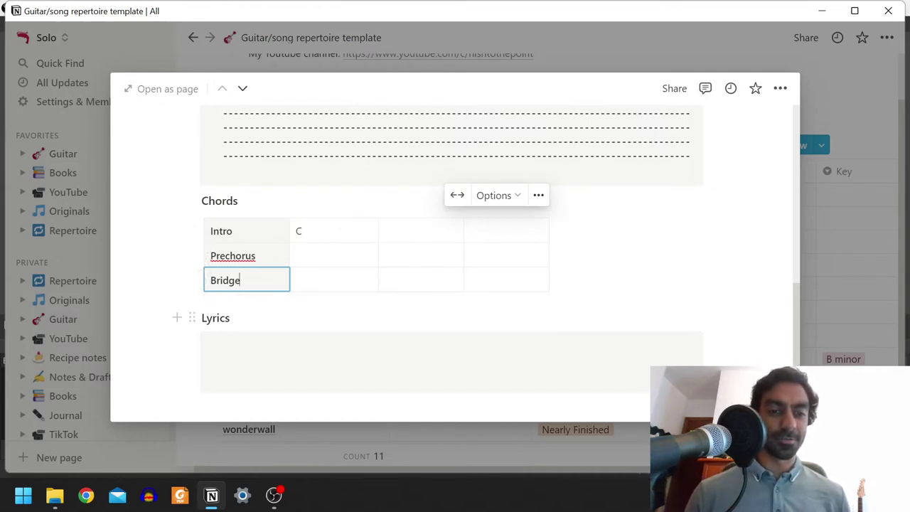
left_click(598, 293)
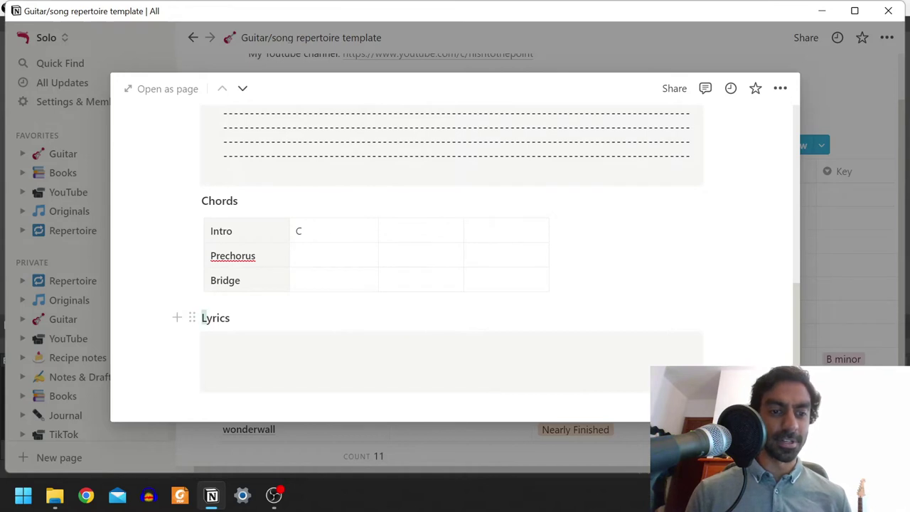
key("Return")
type("kjlkj")
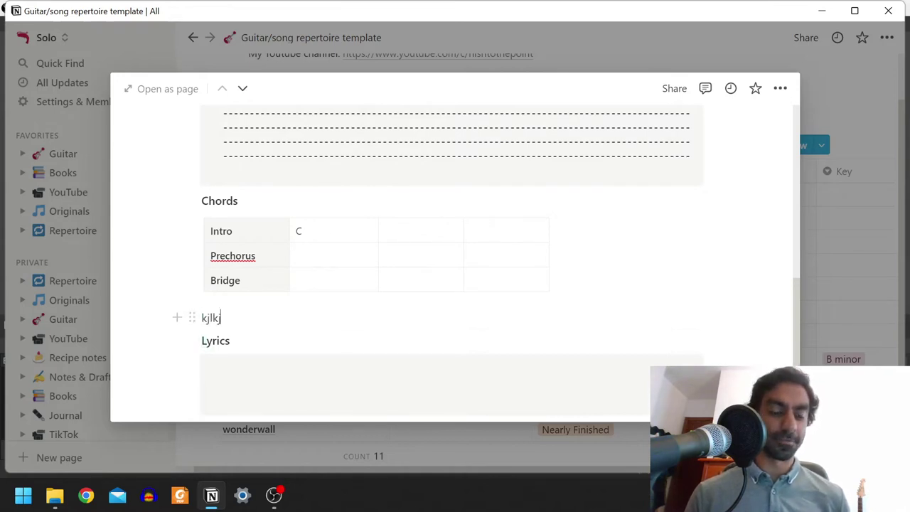
left_click(852, 261)
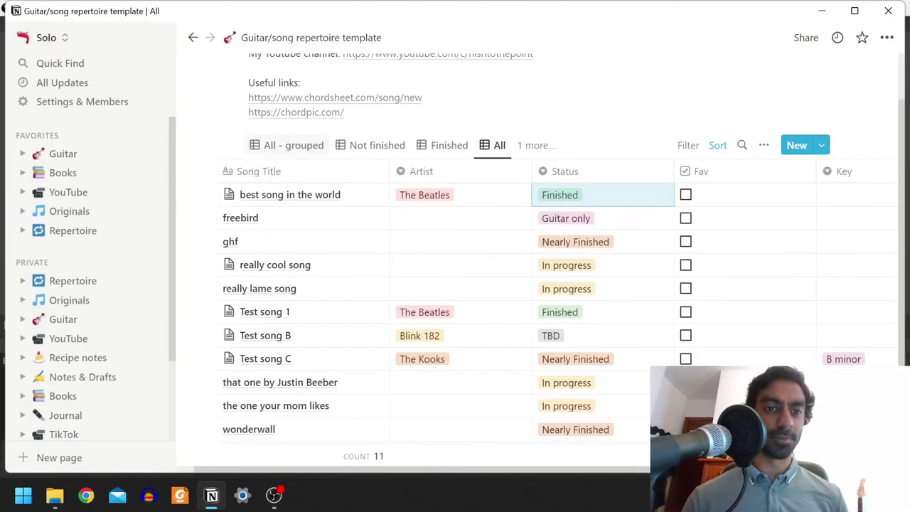
- Open chordpic.com and scroll down to its SVG/PNG download options
left_click(285, 113)
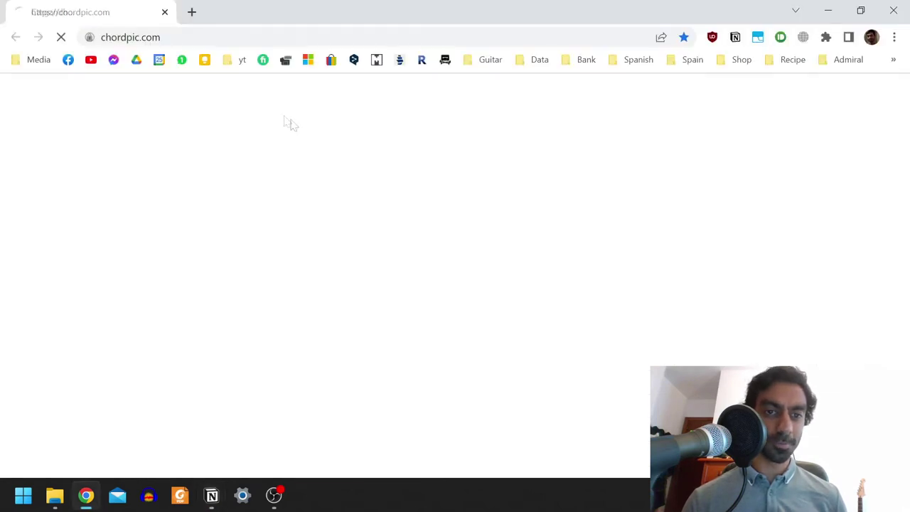
scroll(235, 267, "down", 5)
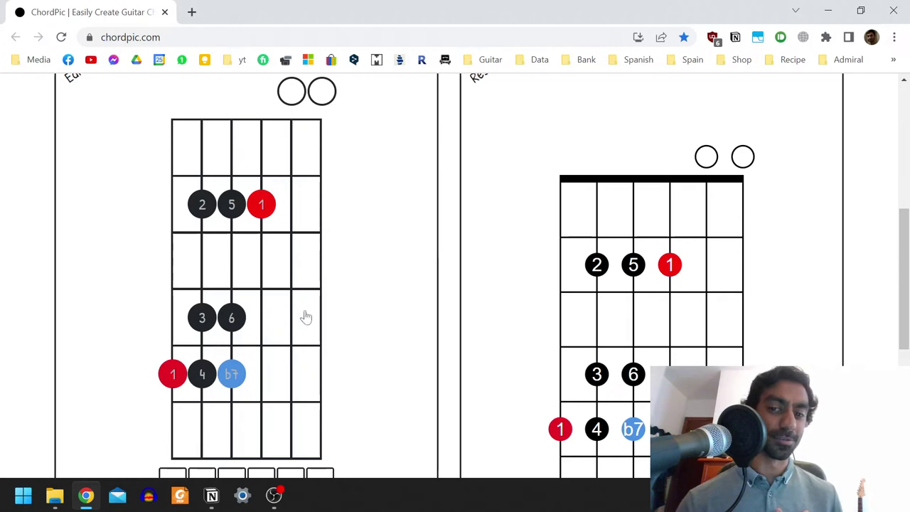
scroll(422, 320, "up", 1)
scroll(806, 229, "down", 2)
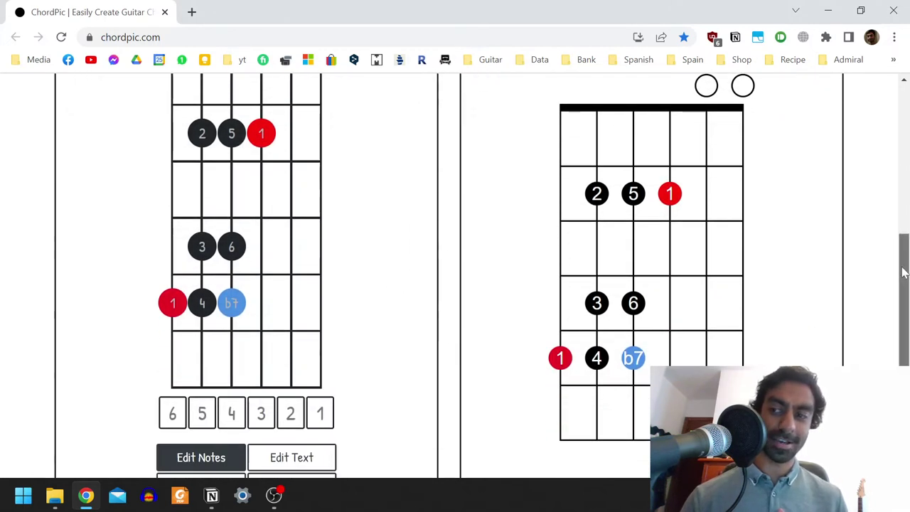
left_click_drag(905, 272, 899, 363)
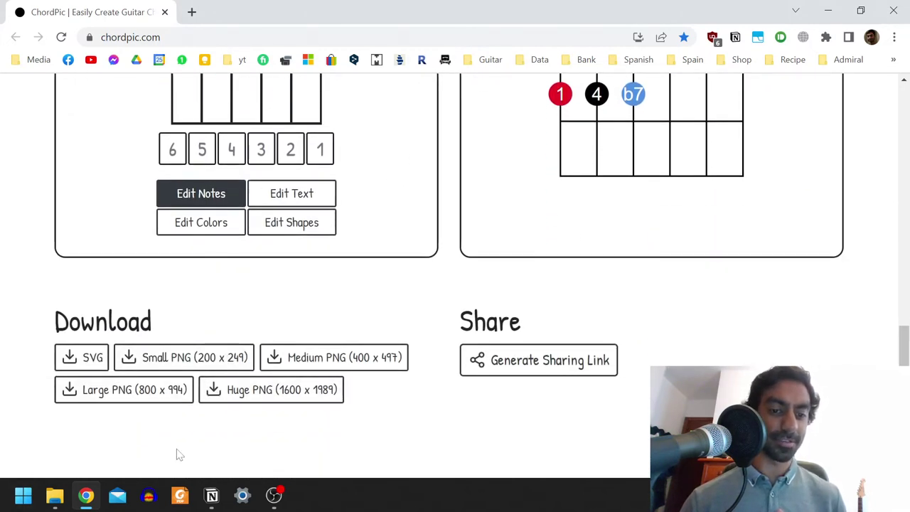
- Reopen 'best song in the world' and add filler lines 'kjklj' and 'kjhkjh' above Lyrics
left_click(212, 496)
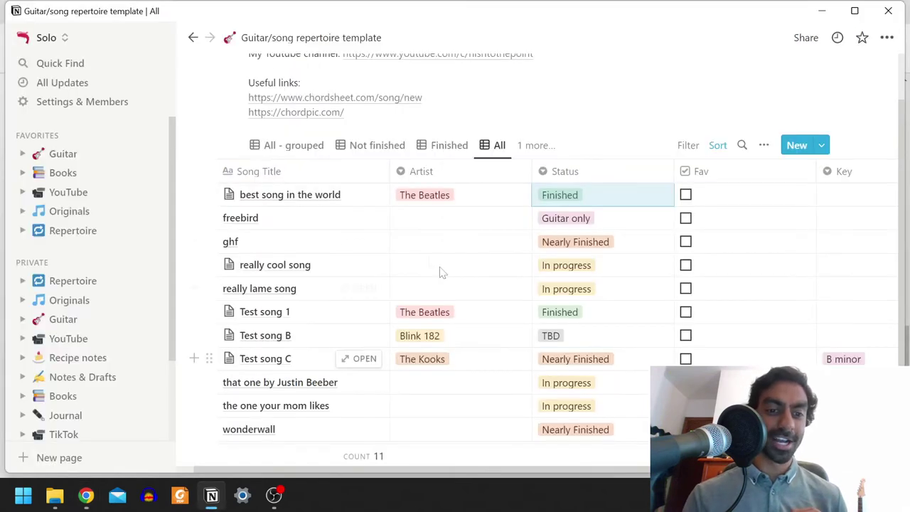
left_click(361, 195)
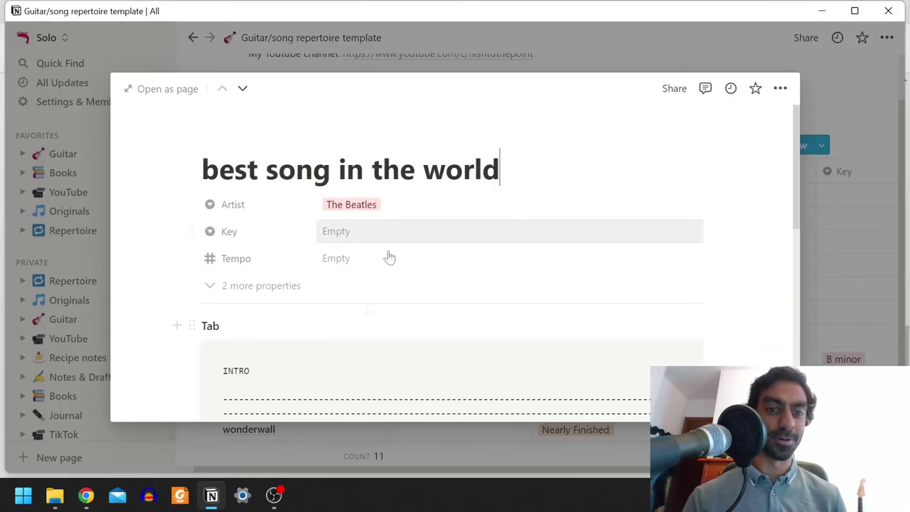
scroll(390, 258, "down", 10)
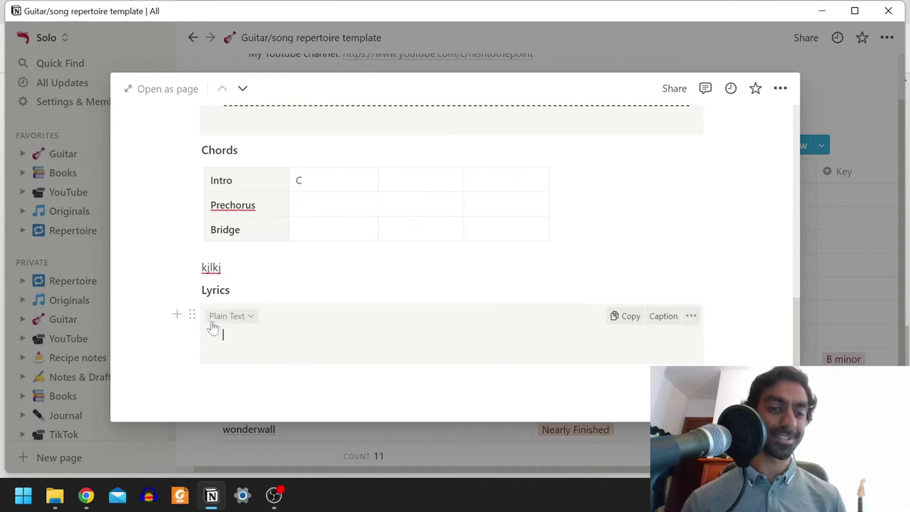
left_click(223, 335)
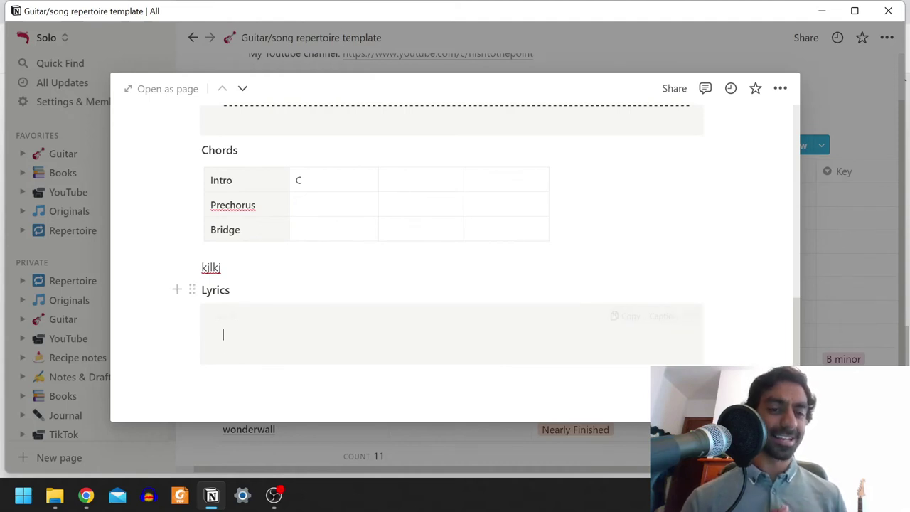
double_click(211, 267)
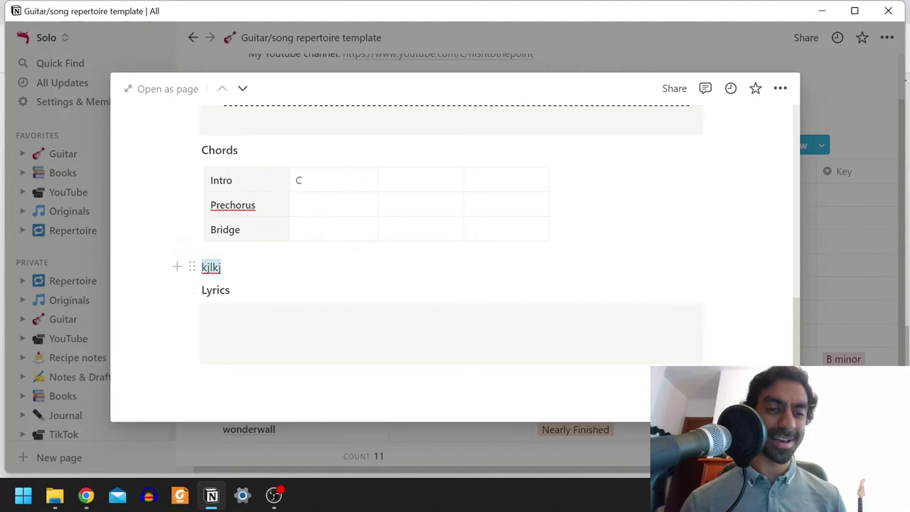
left_click(222, 268)
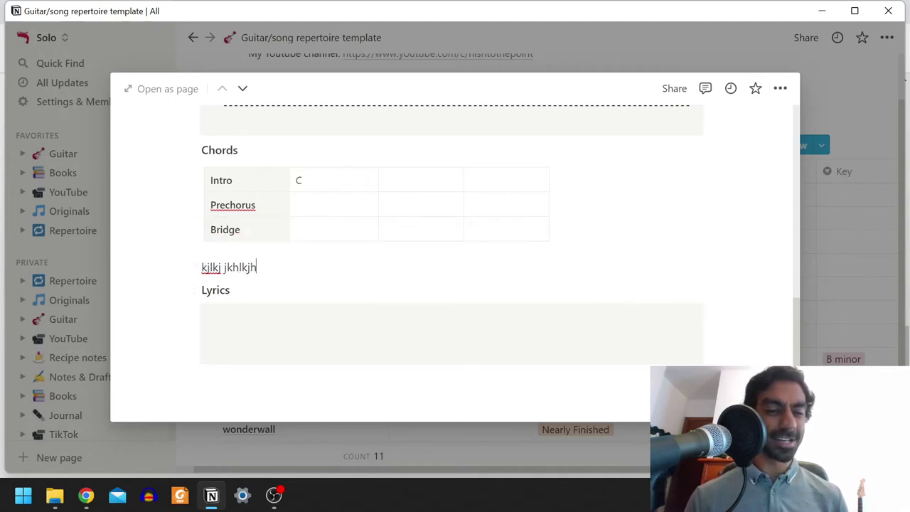
key("Return")
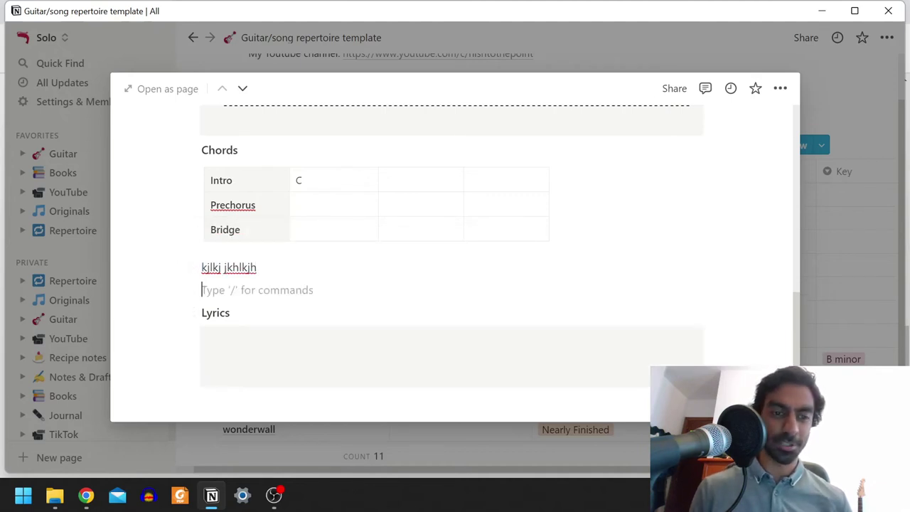
type("kjklj")
key("Return")
type("kjhkjh")
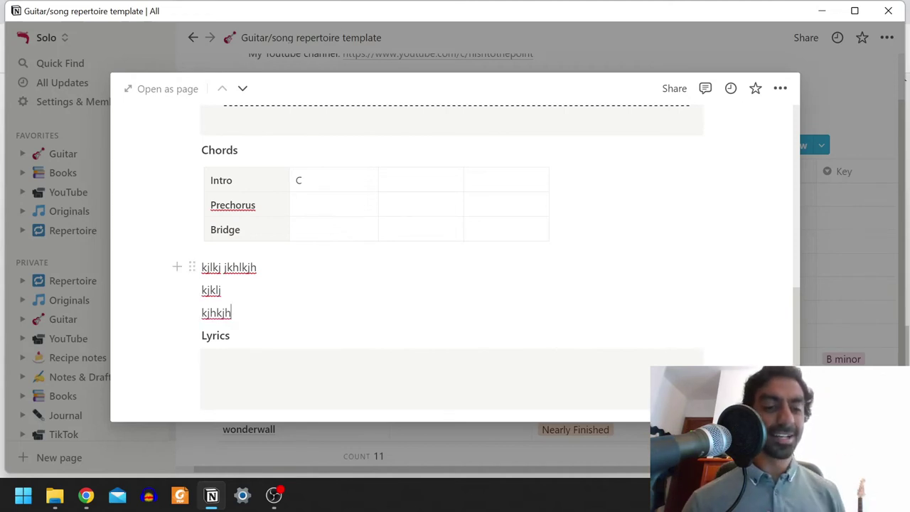
- Paste the guitar tab into the empty text block and close the page
left_click(228, 388)
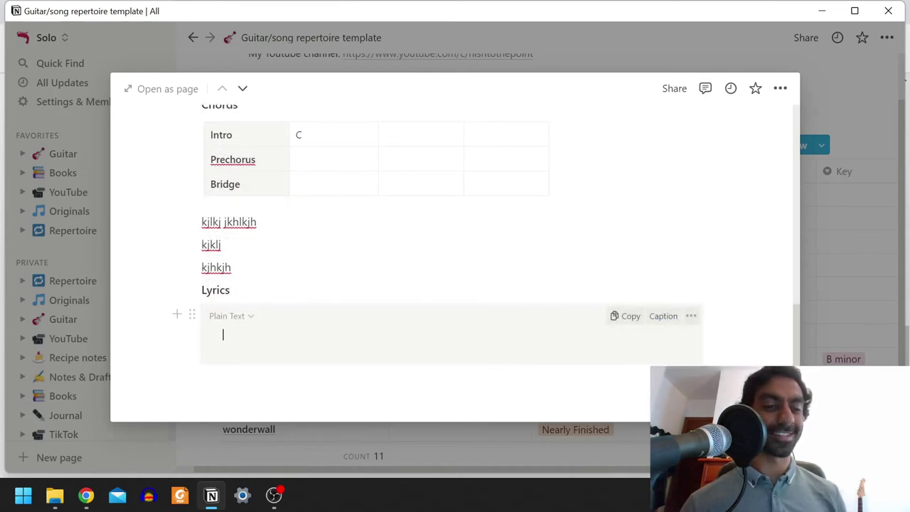
key("ctrl+v")
scroll(224, 335, "up", 4)
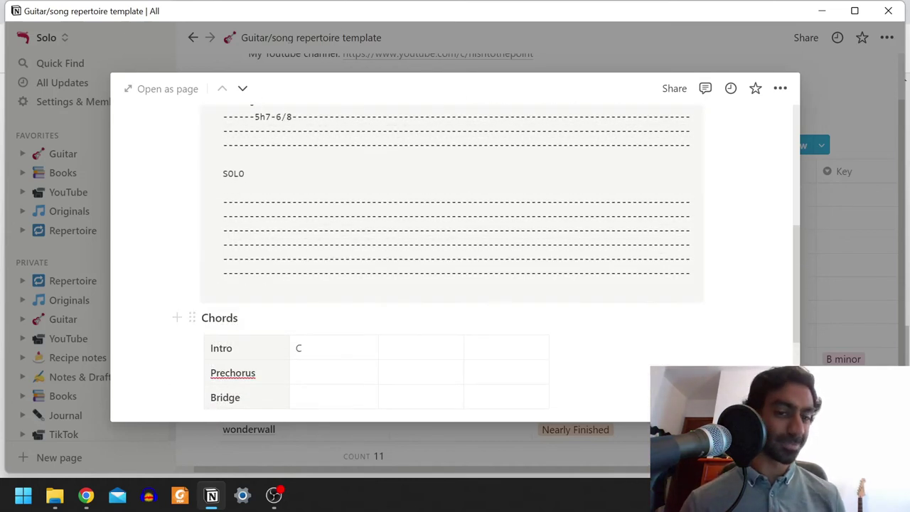
scroll(313, 213, "down", 5)
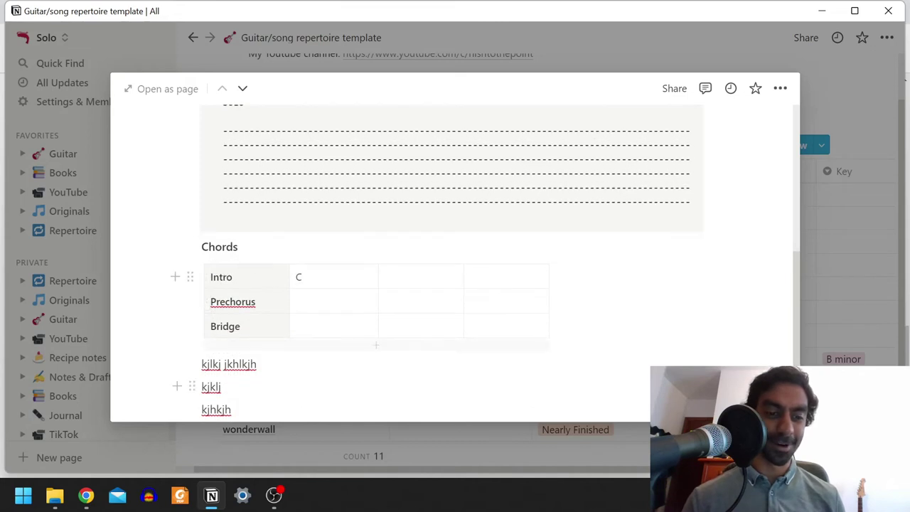
key("Escape")
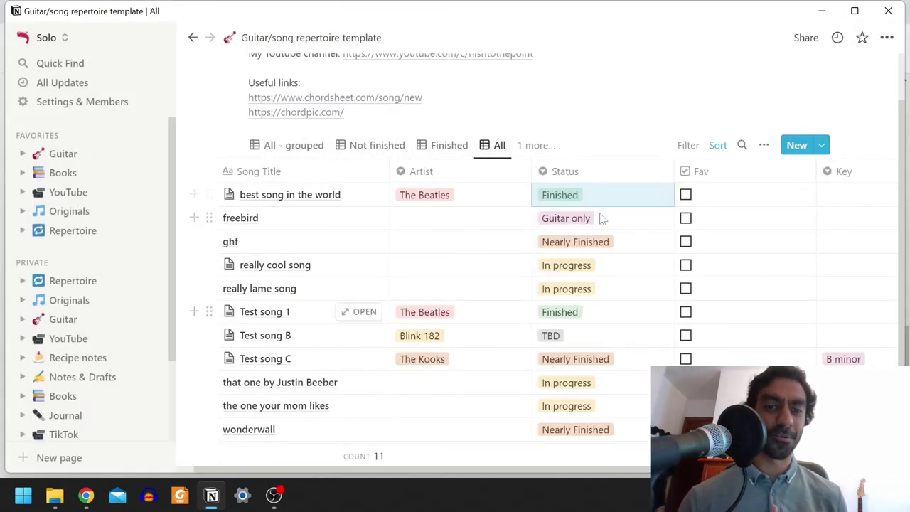
- Show the songs as a status Board and drag the 'really lame song' card toward Nearly Finished
left_click(535, 145)
left_click(488, 291)
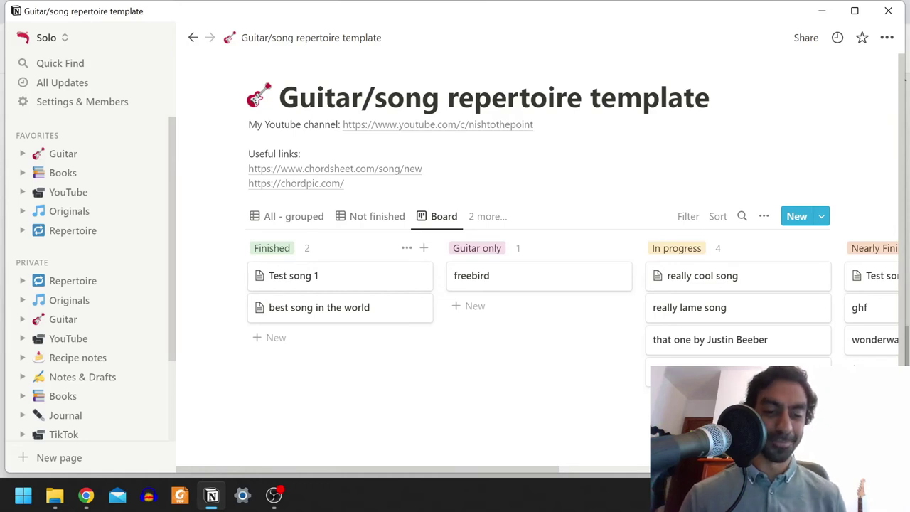
scroll(538, 342, "right", 3)
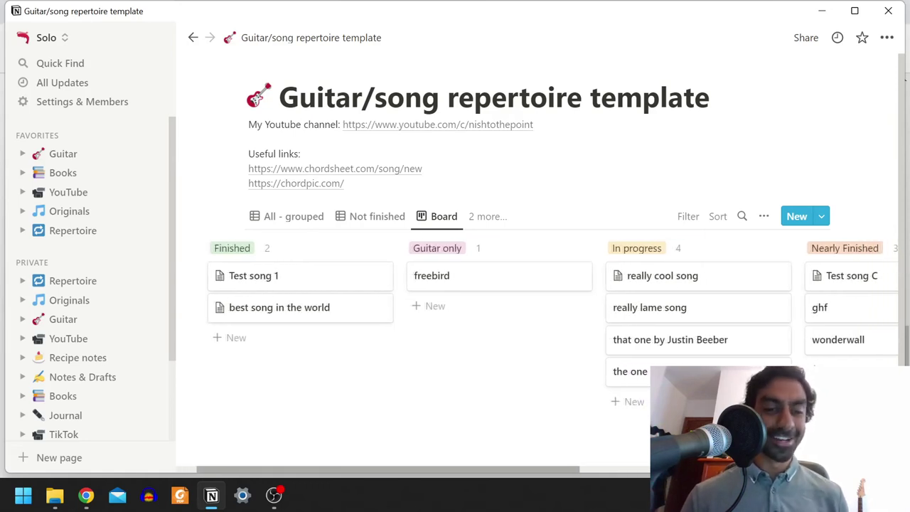
scroll(538, 342, "right", 10)
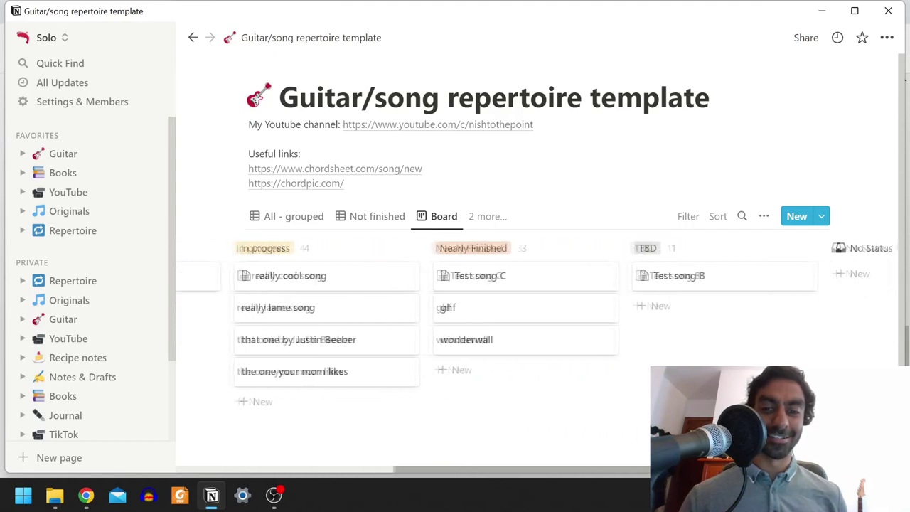
scroll(538, 342, "left", 8)
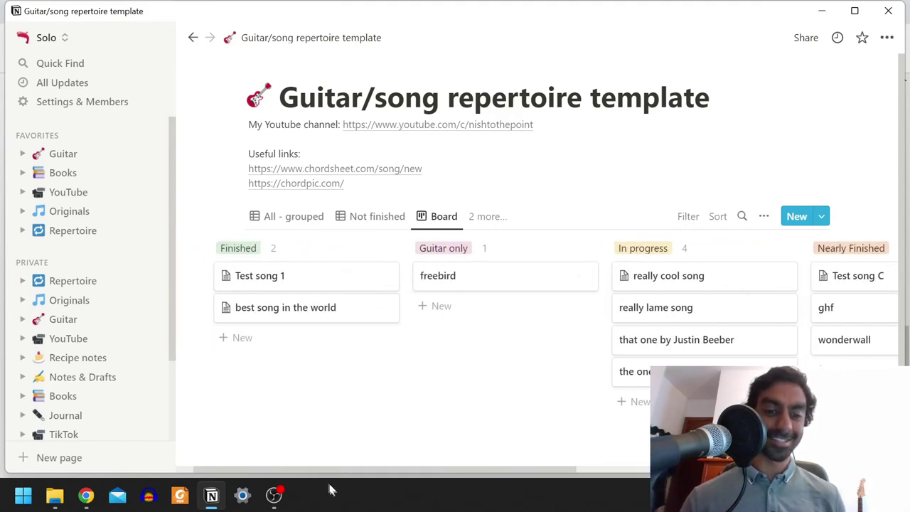
scroll(466, 313, "right", 6)
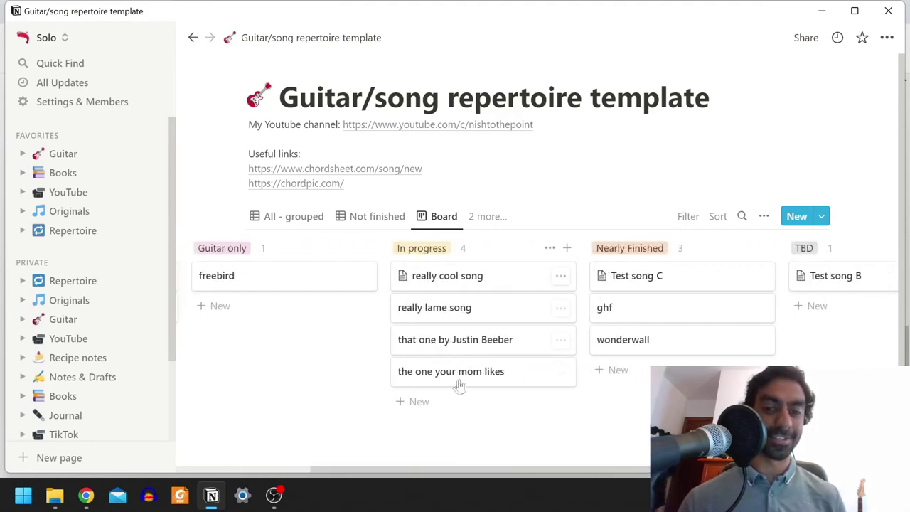
mouse_move(433, 319)
left_mouse_down()
mouse_move(646, 295)
mouse_move(625, 310)
mouse_move(435, 308)
left_mouse_up()
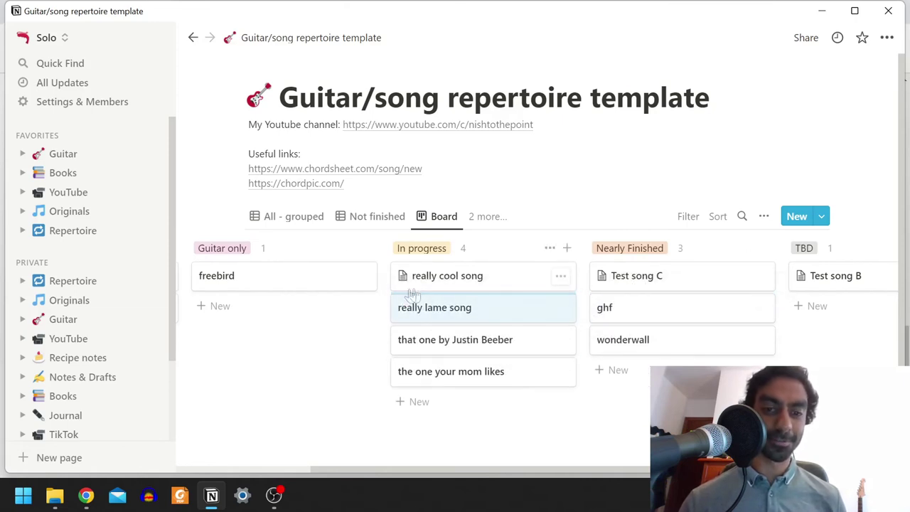
- Browse the status groups in All - grouped, then switch to the Finished view
left_click(283, 222)
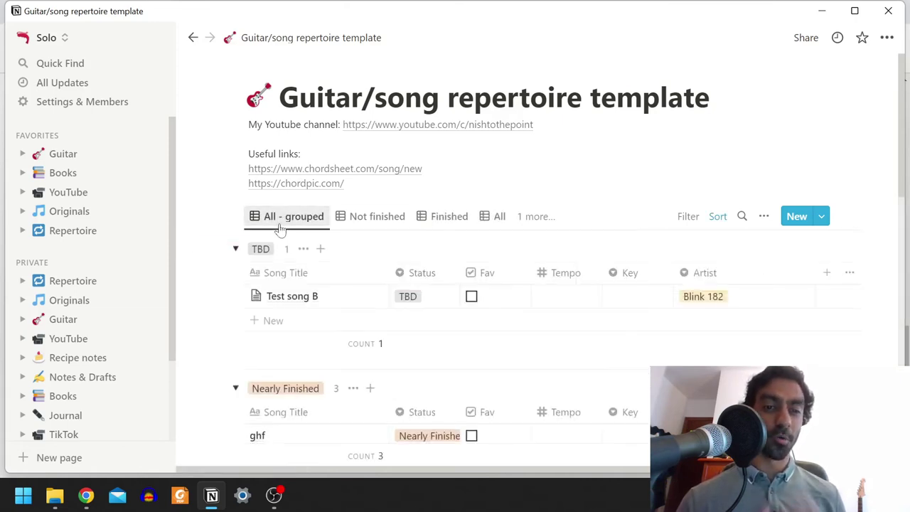
scroll(341, 271, "down", 2)
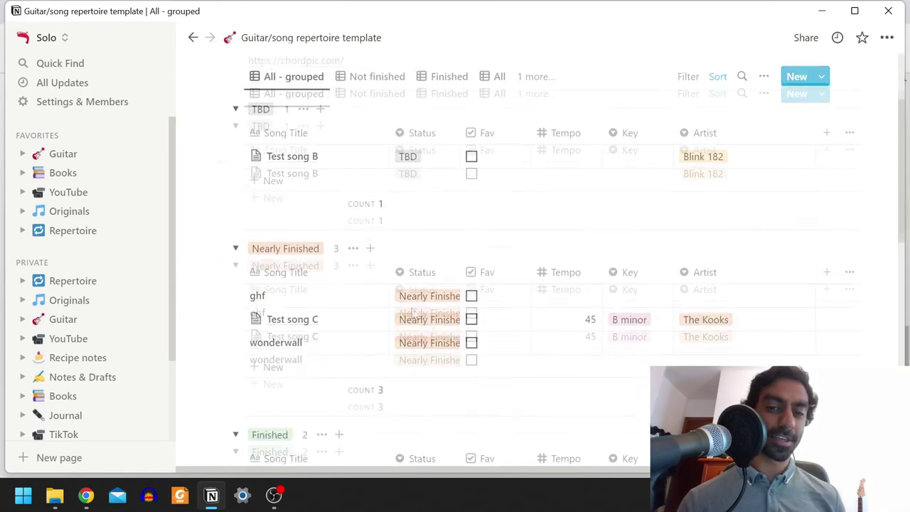
scroll(333, 271, "down", 2)
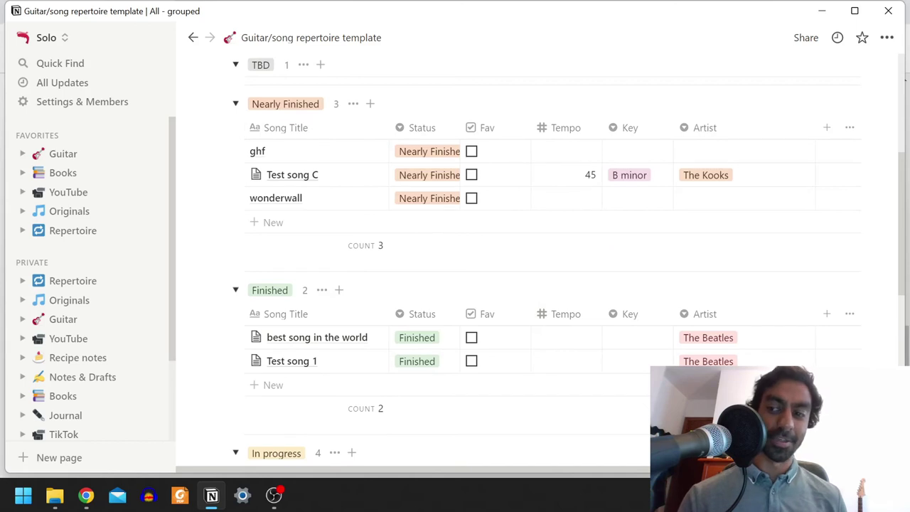
scroll(541, 256, "up", 2)
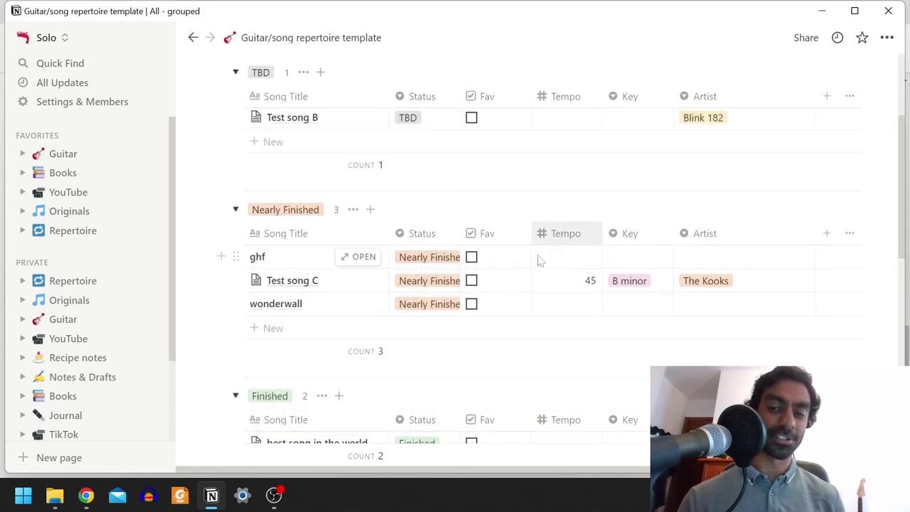
scroll(541, 281, "up", 2)
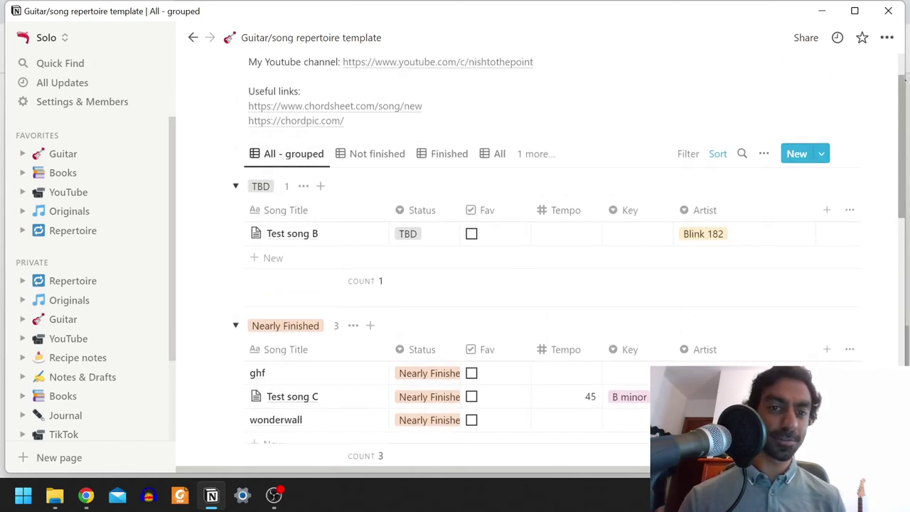
left_click(438, 160)
- Inspect the Finished view's single filter rule, then switch to the Not finished view
left_click(688, 220)
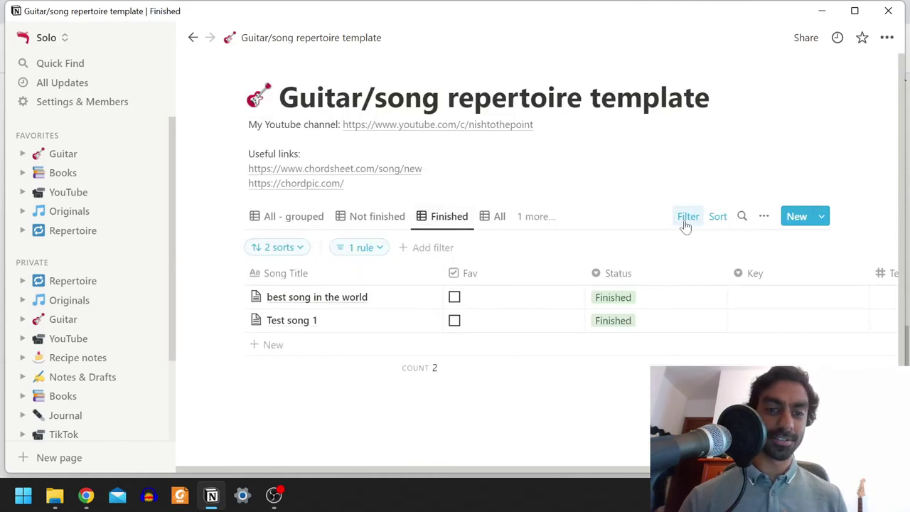
left_click(356, 247)
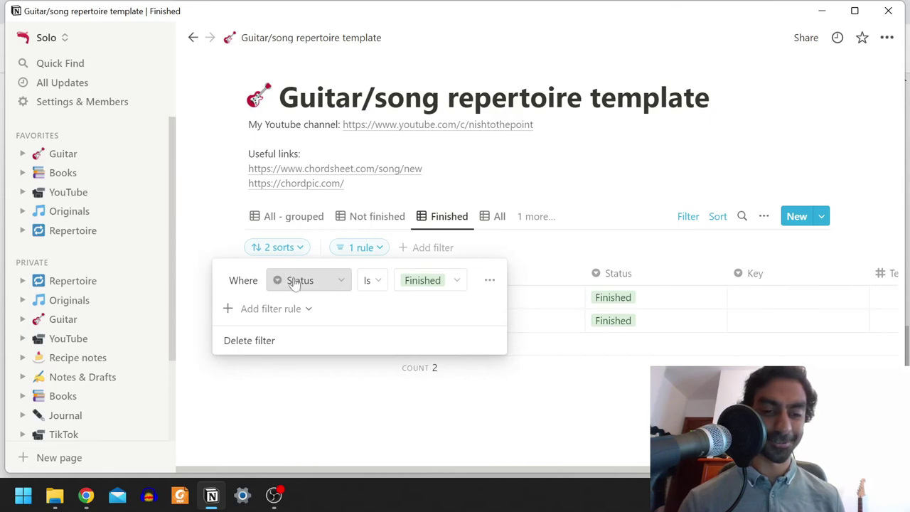
left_click(427, 258)
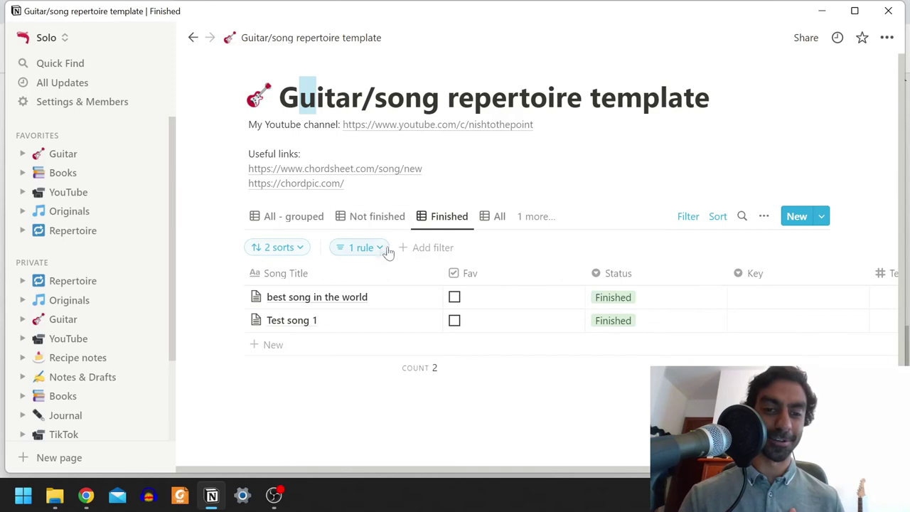
left_click(400, 217)
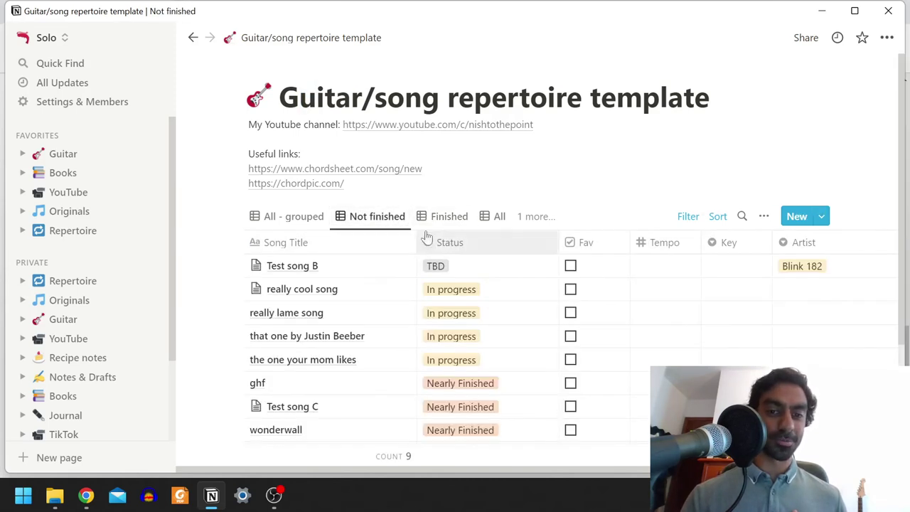
left_click(442, 217)
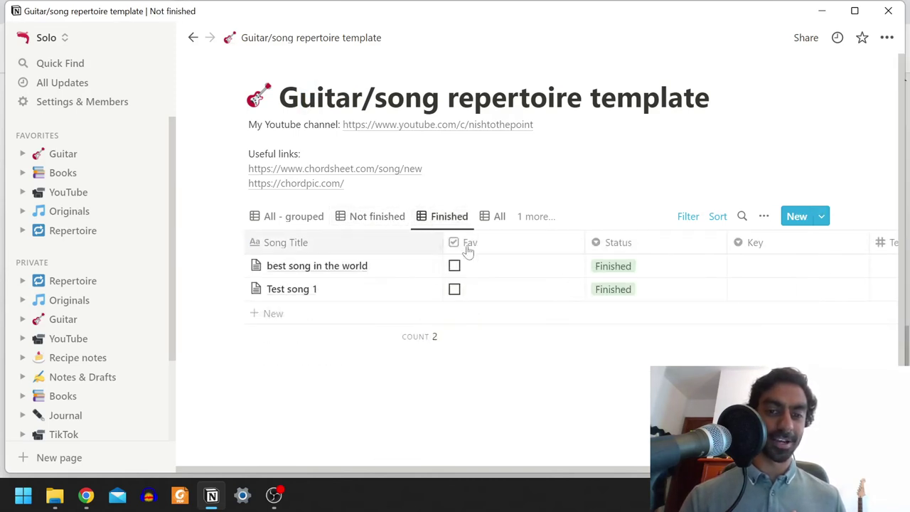
left_click(382, 222)
scroll(377, 278, "down", 2)
scroll(377, 277, "up", 3)
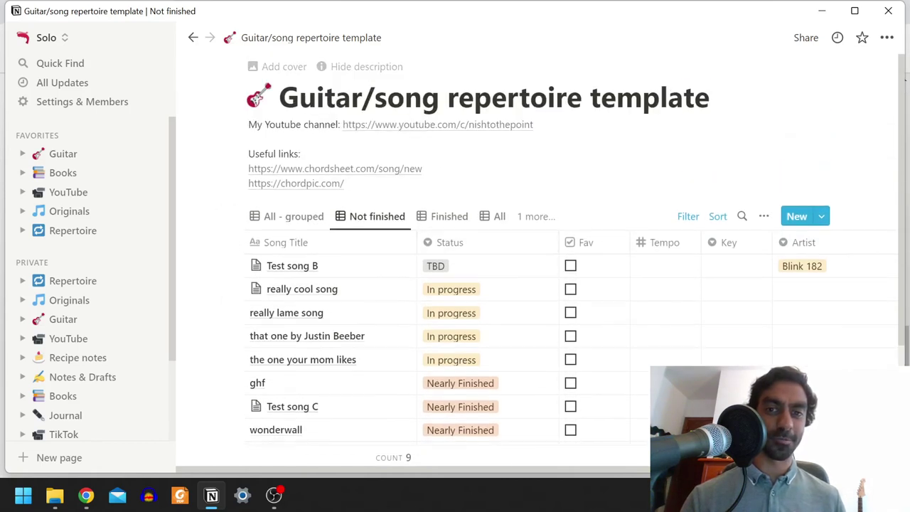
left_click(536, 216)
left_click(331, 165)
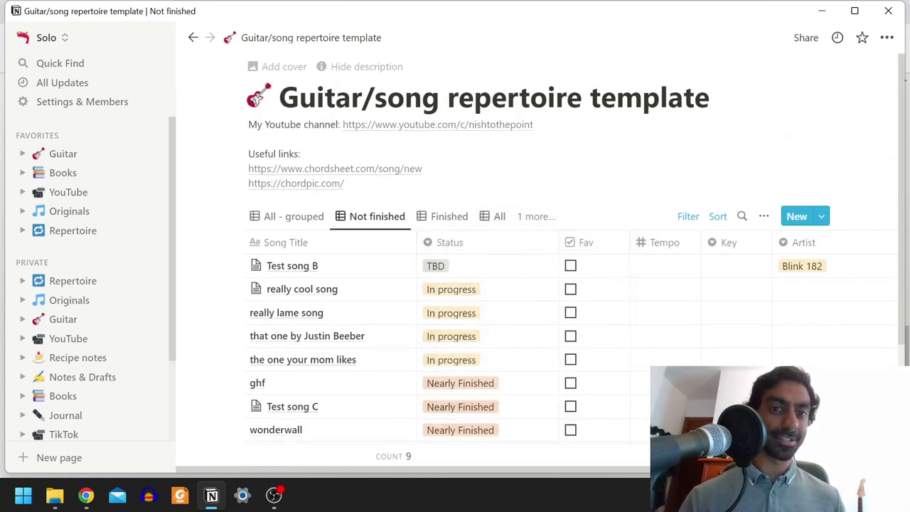